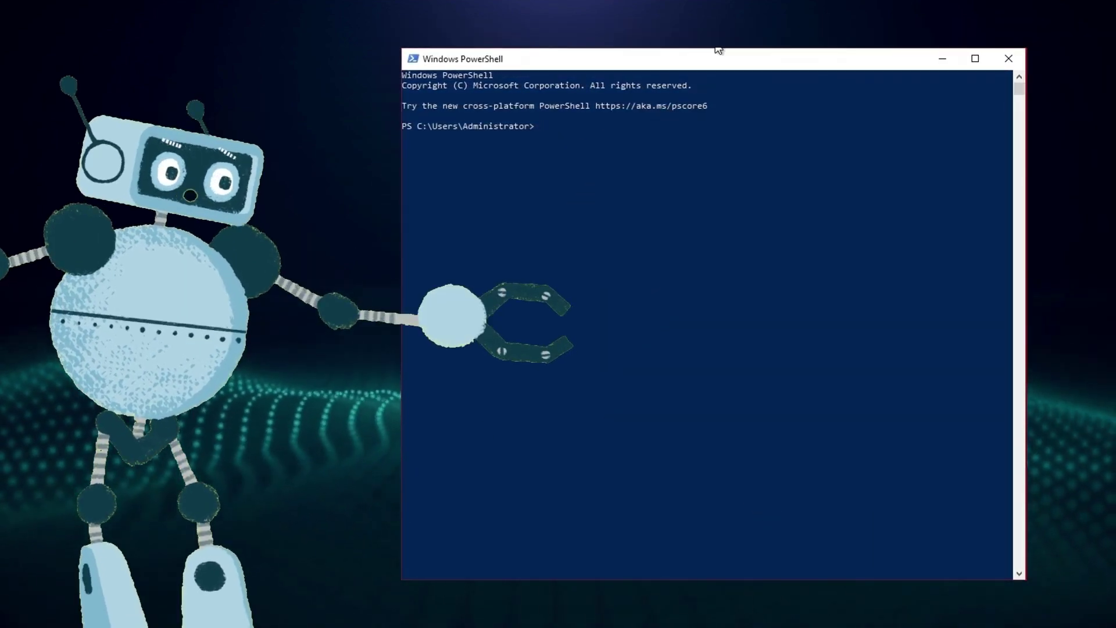
Install the ffmpeg-full package with Chocolatey, allowing its install script to run.
text(choco)
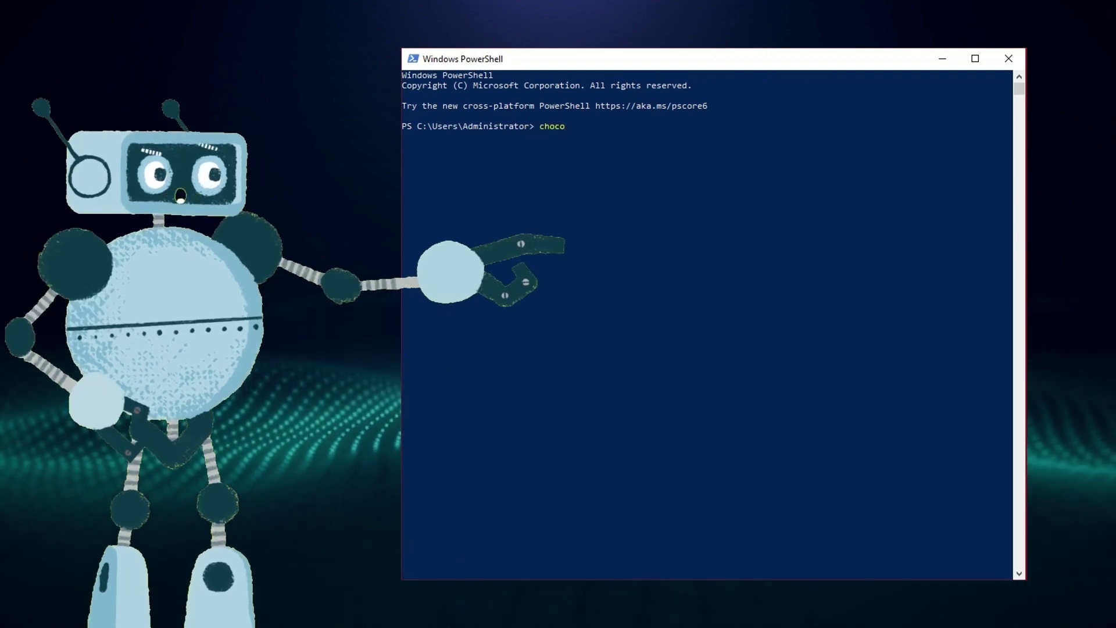
key(Return)
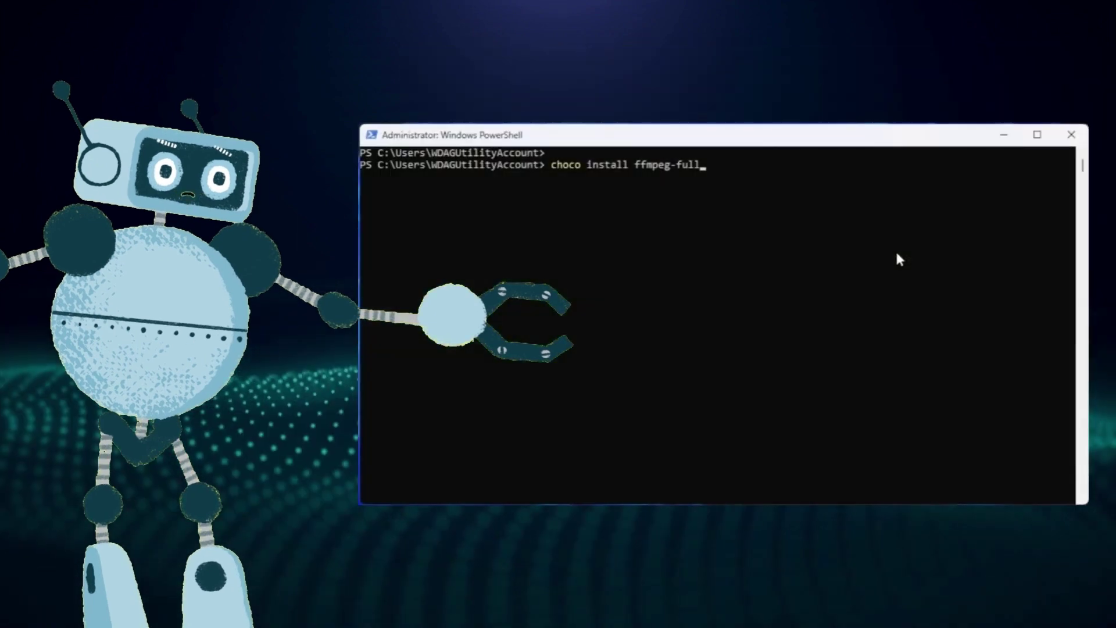
key(Return)
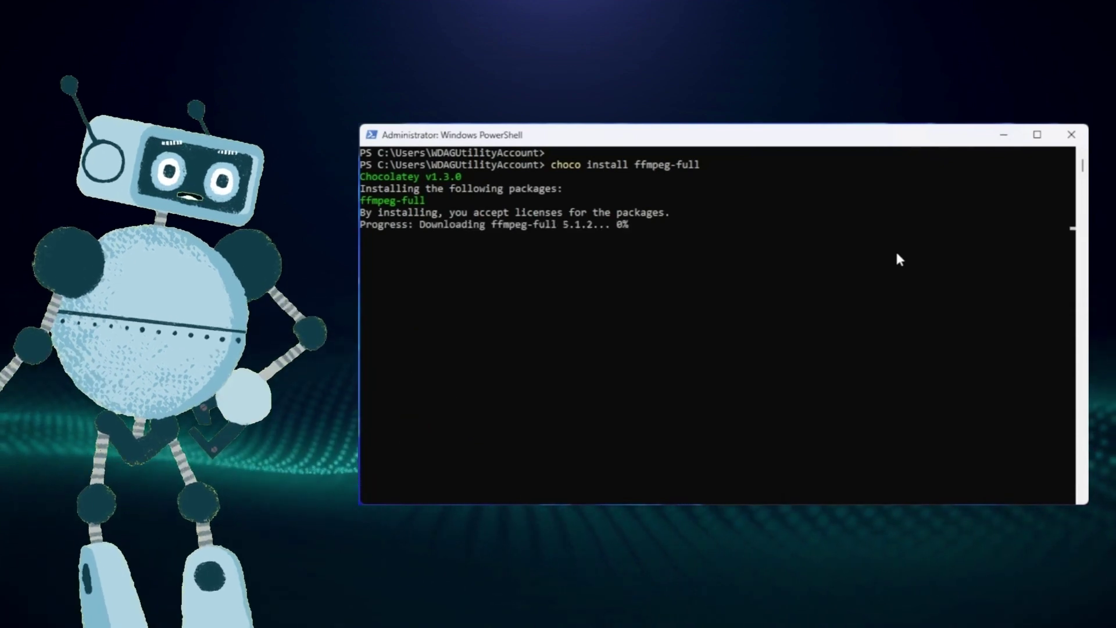
text(a)
key(Return)
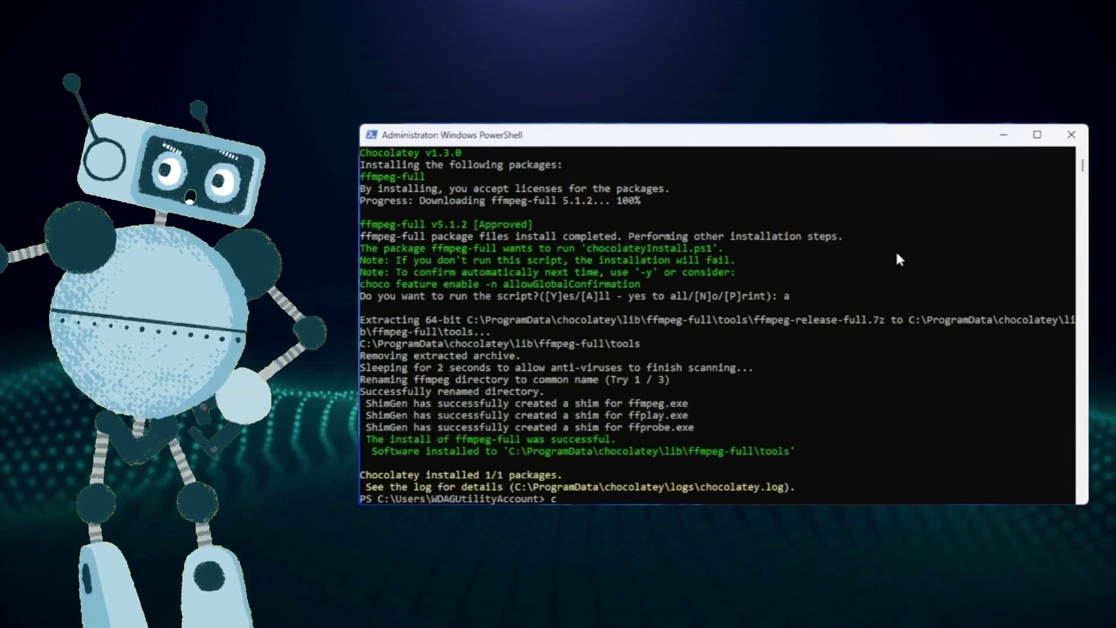
Clear the console and run ffmpeg to confirm it is installed.
text(ls)
key(Return)
text(ffmpeg)
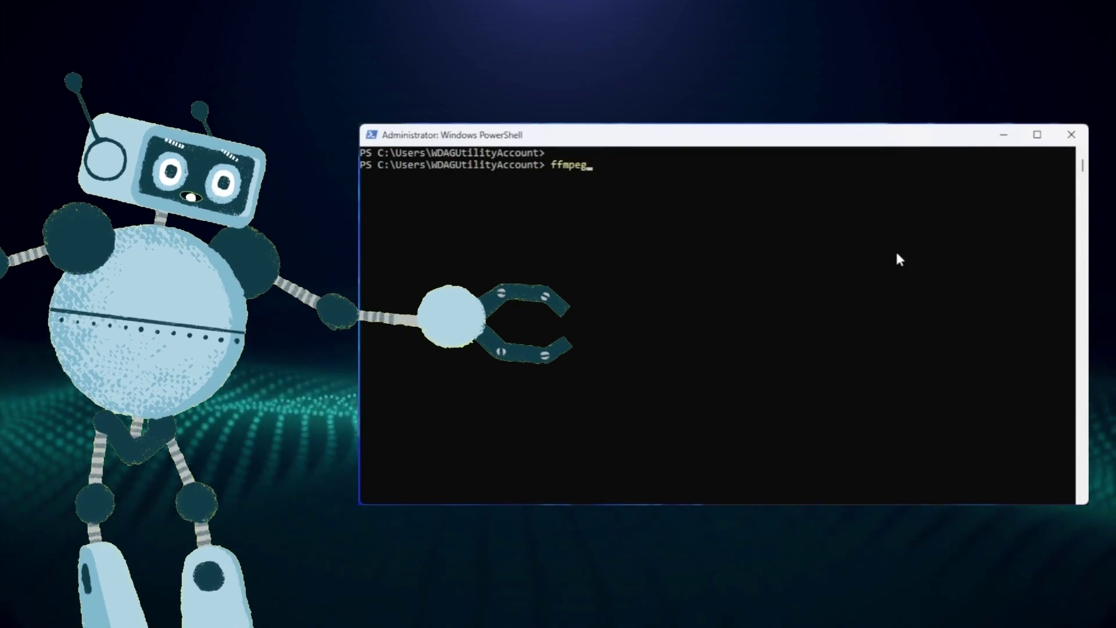
key(Return)
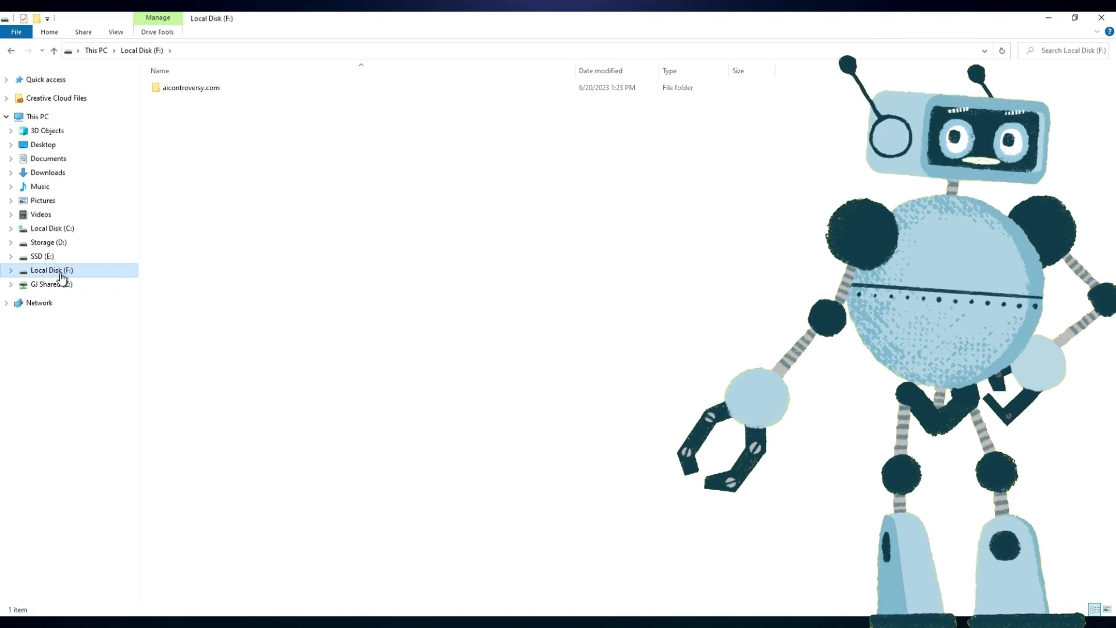
click(210, 50)
text(cmd)
key(Return)
drag(162, 66, 405, 198)
text(git clone)
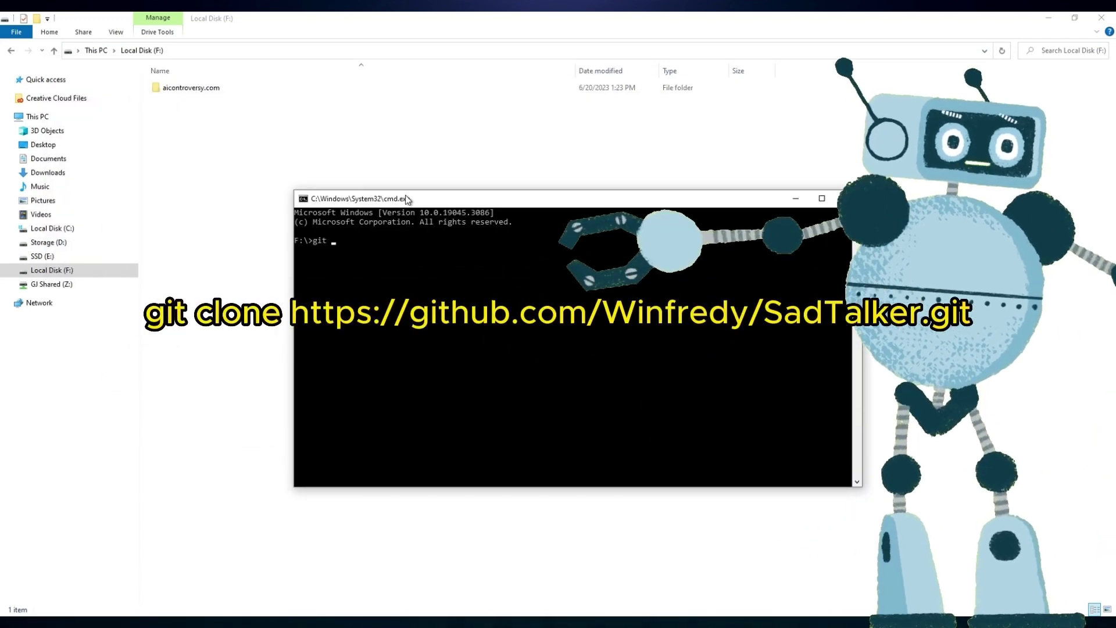
right_click(427, 243)
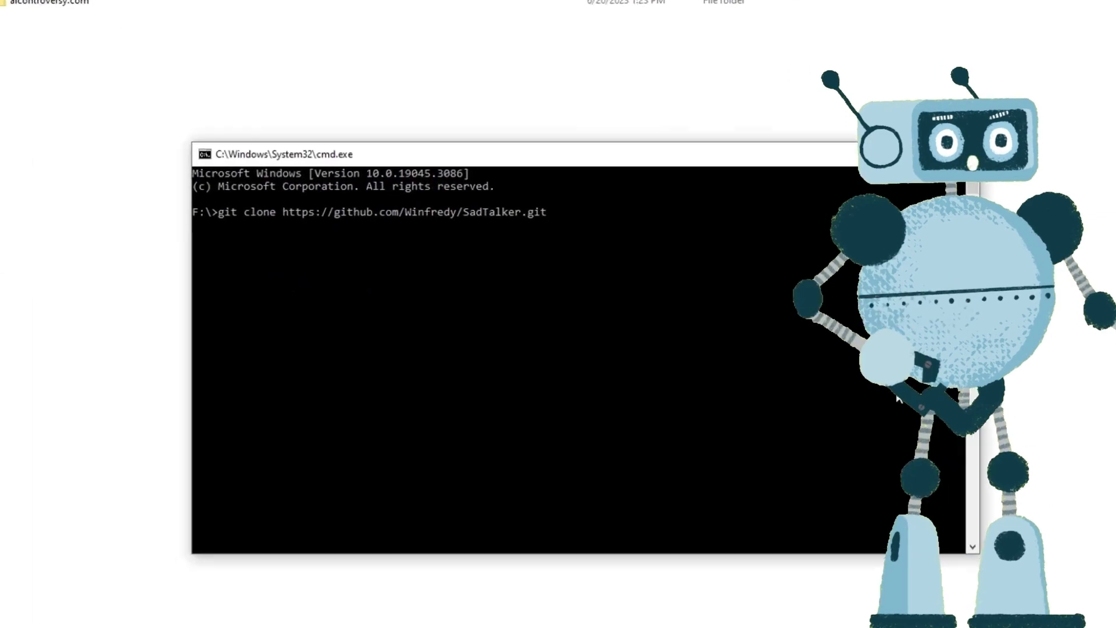
key(Return)
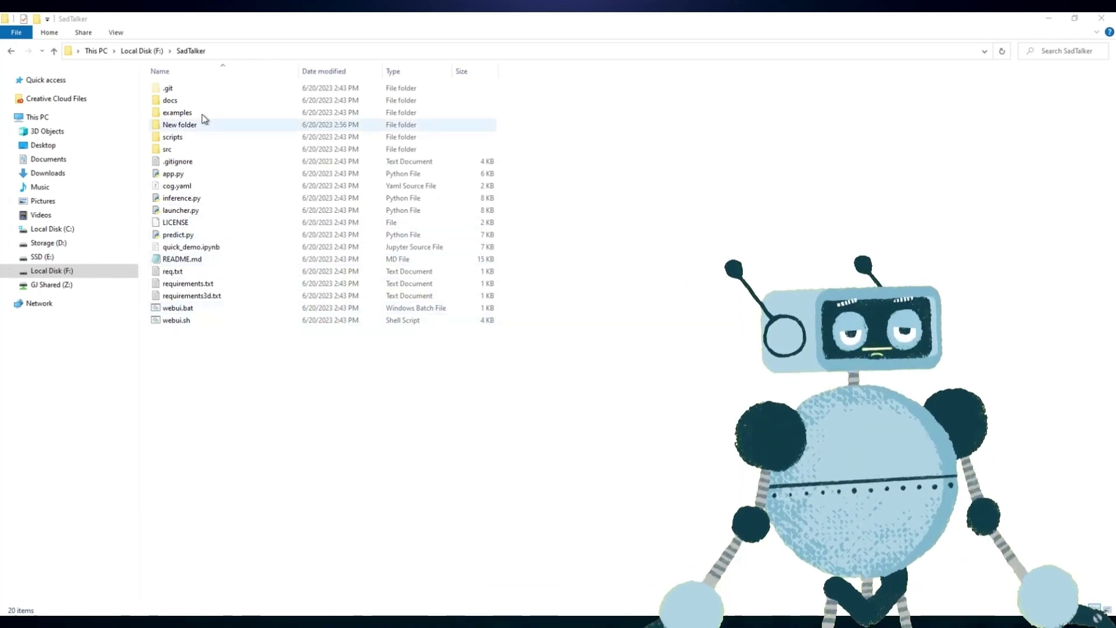
Create a new folder named 'checkpoints' inside F:\SadTalker.
click(257, 50)
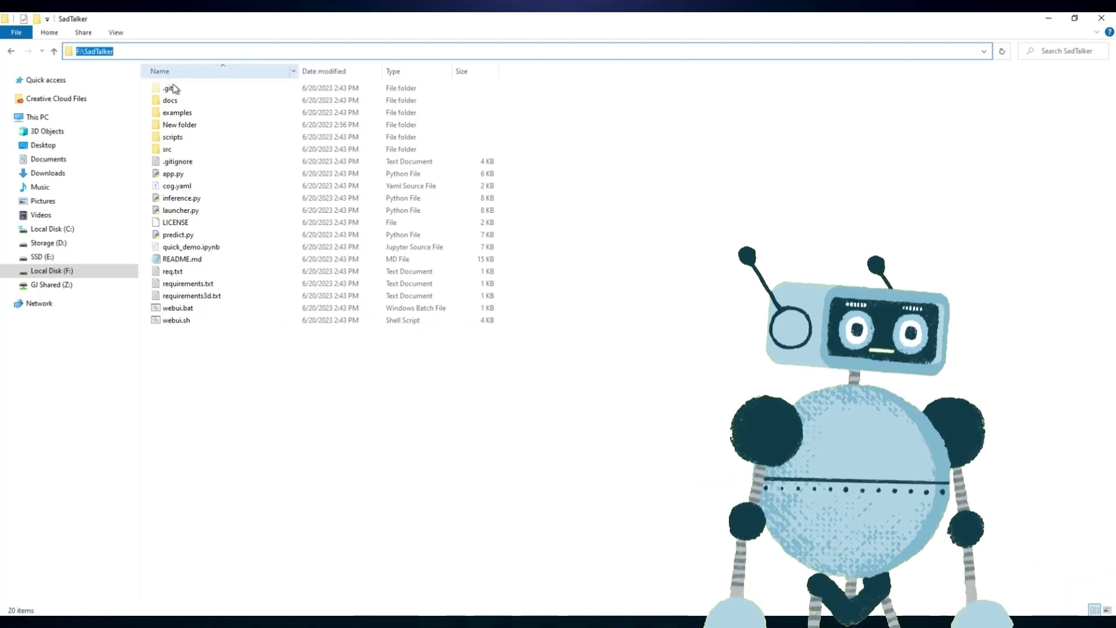
right_click(271, 404)
mouse_move(349, 577)
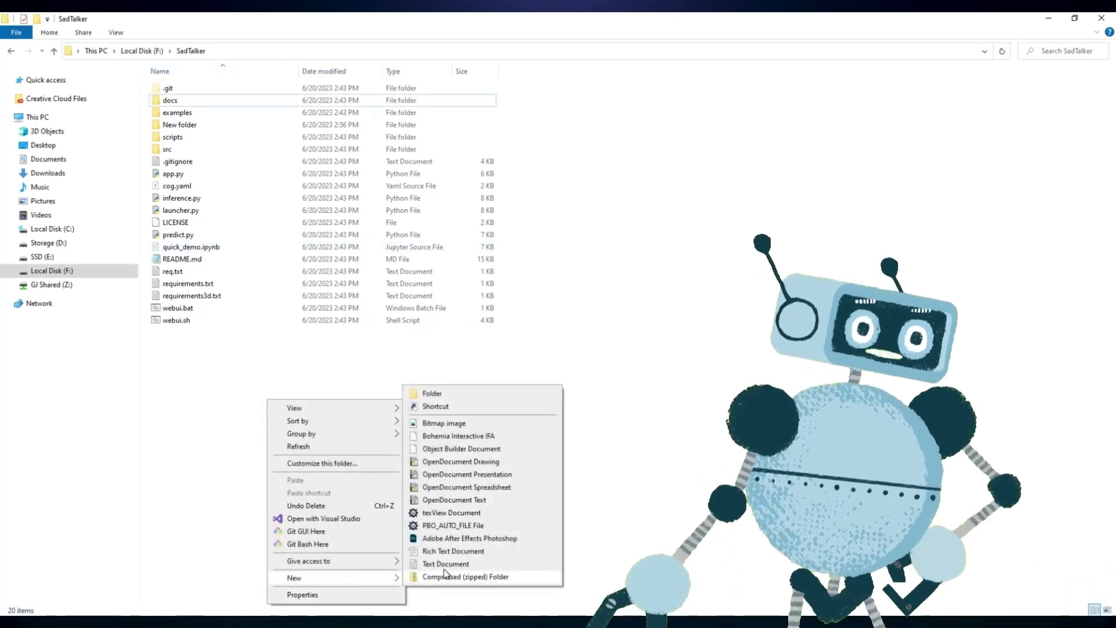
click(431, 393)
text(checkpoints)
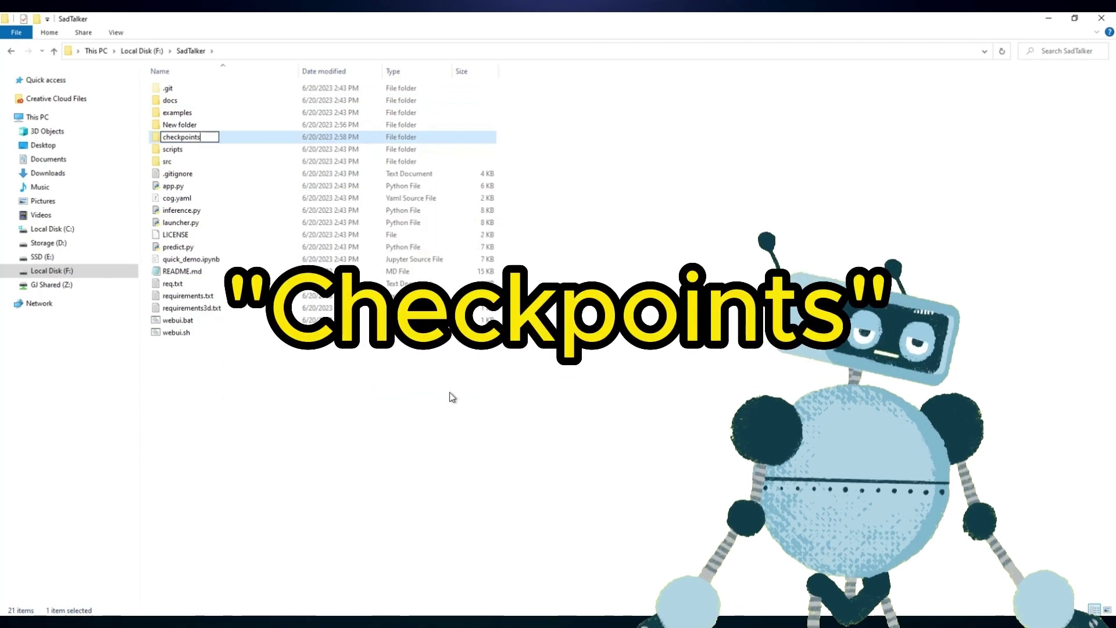
key(Return)
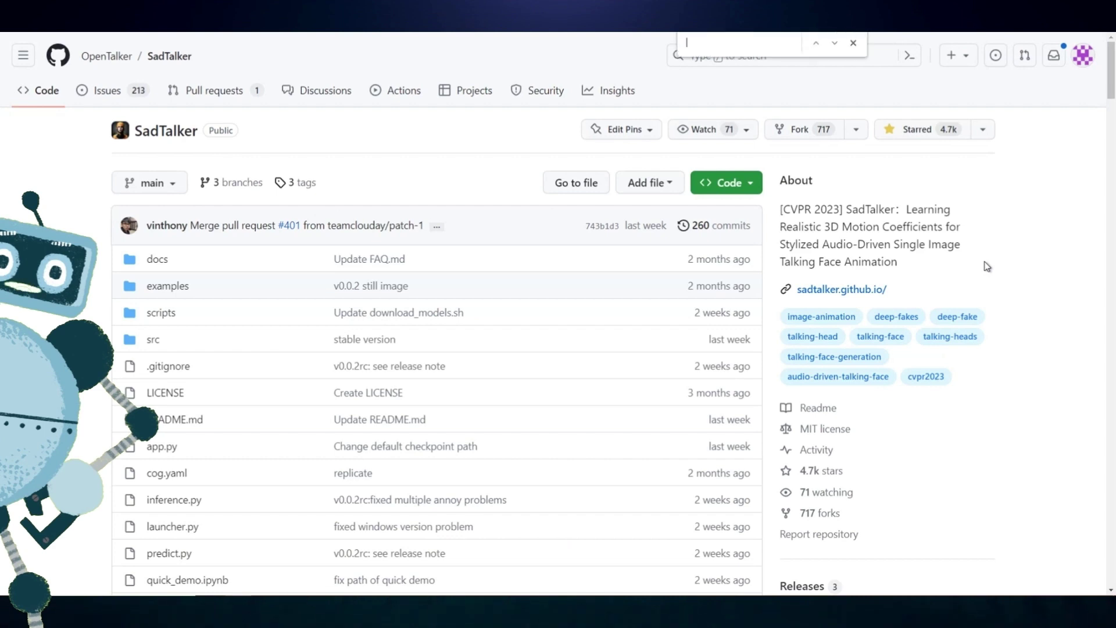
Open the README's main checkpoints and gfpgan download links, then open the checkpoints folder with both zips.
text(download trained models)
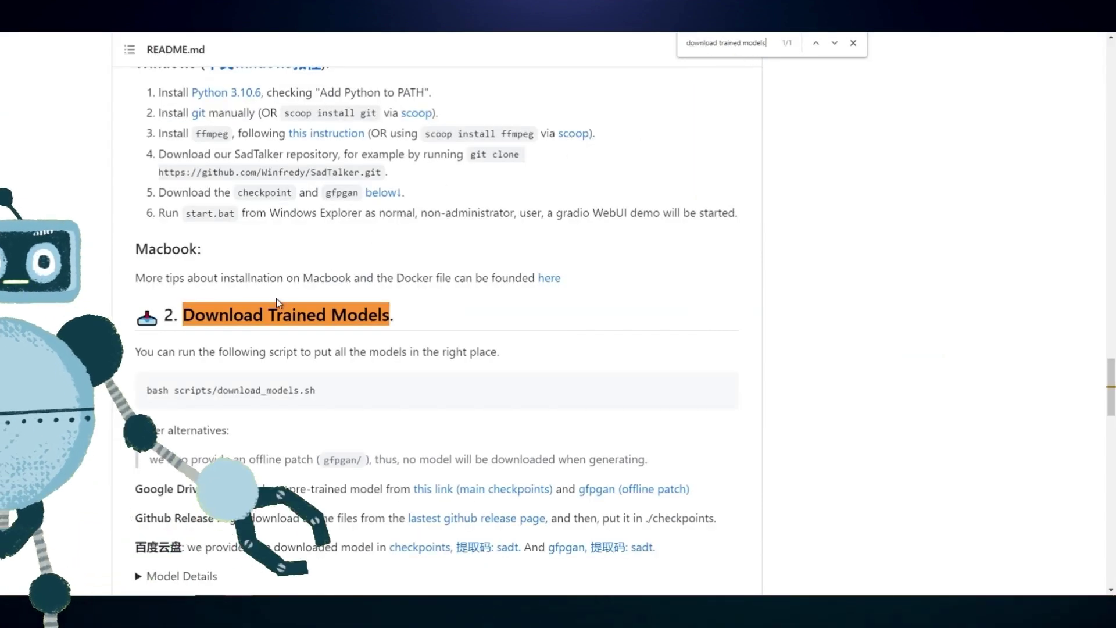
scroll(352, 374, down, 2)
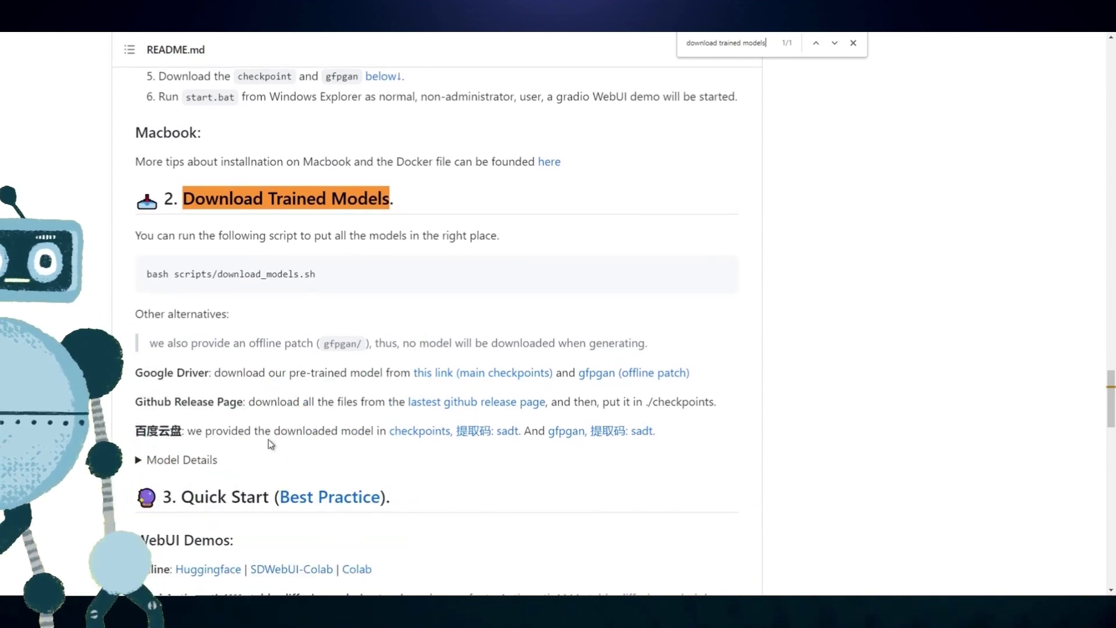
right_click(452, 381)
click(479, 386)
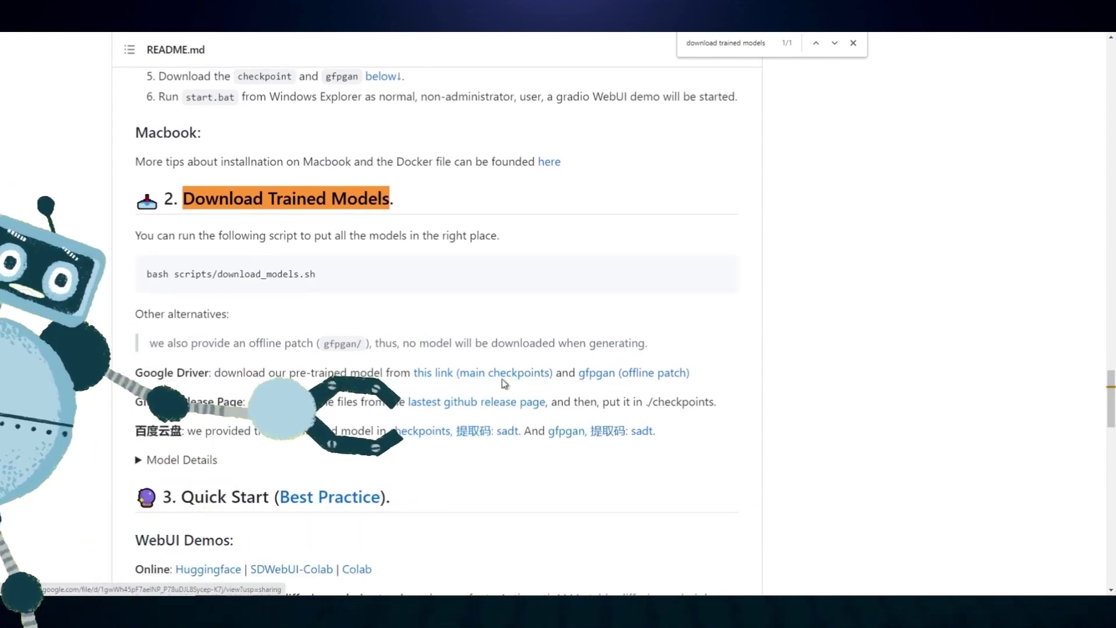
right_click(609, 377)
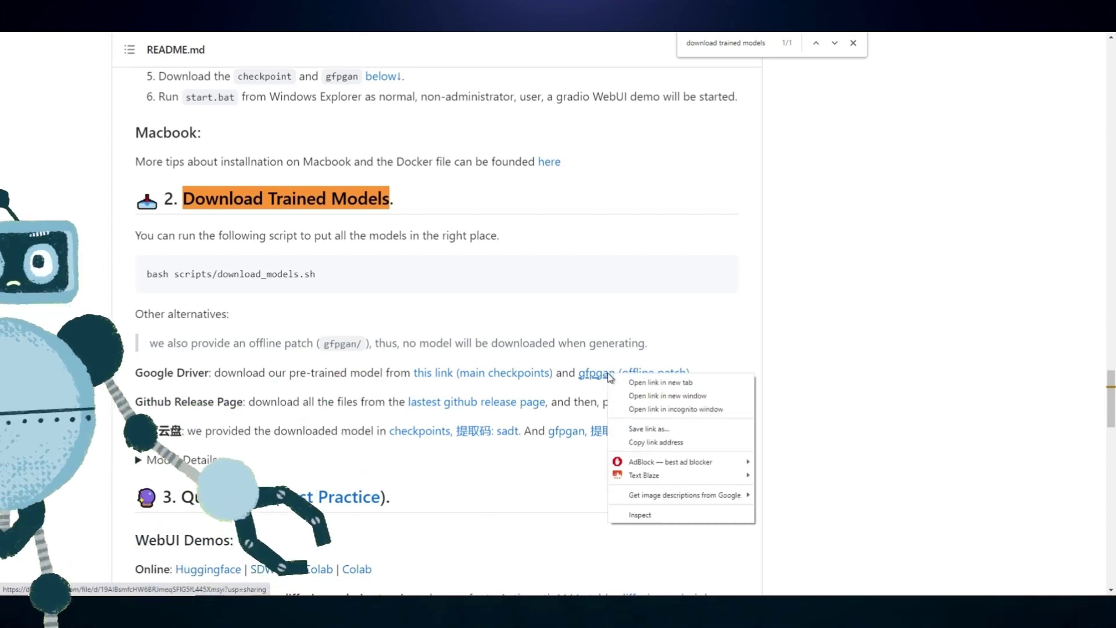
click(645, 382)
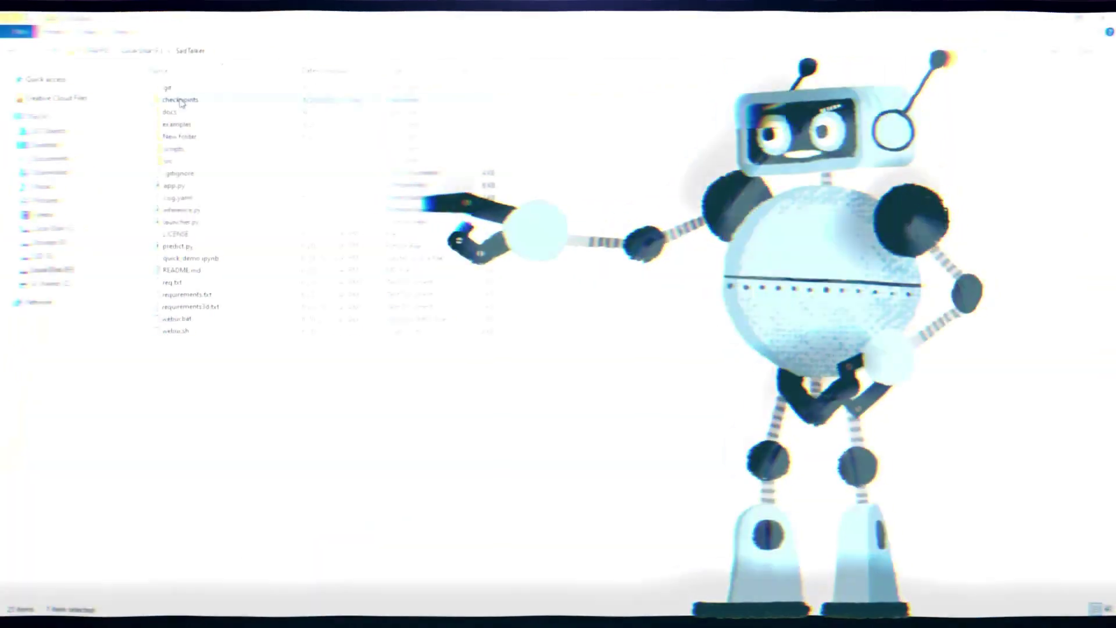
double_click(180, 100)
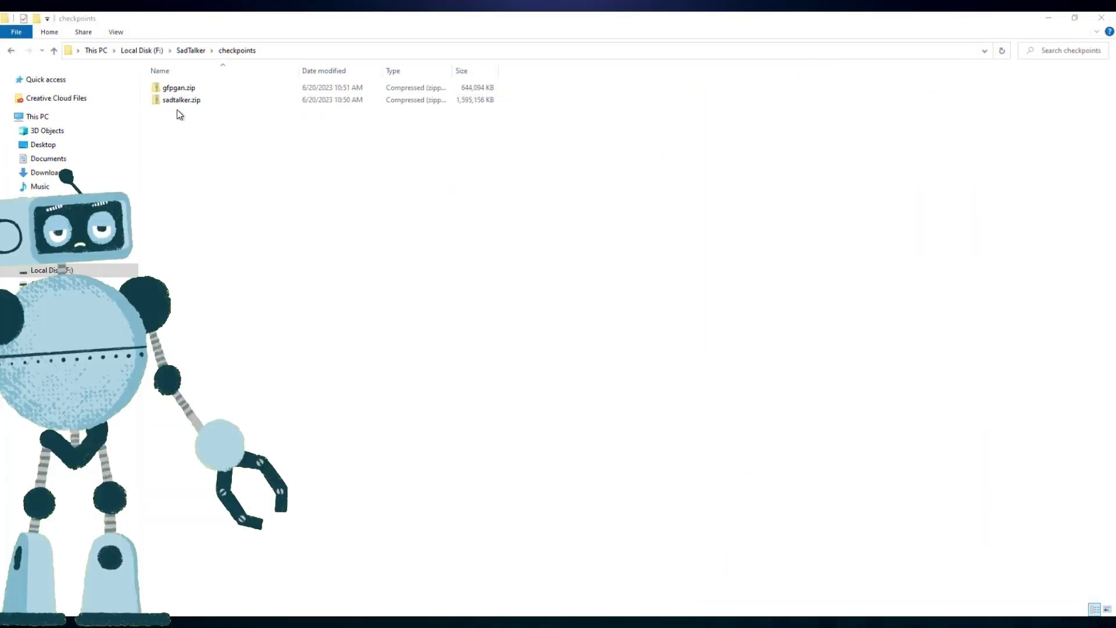
Start extracting sadtalker.zip to the checkpoints folder, then cancel it.
click(182, 101)
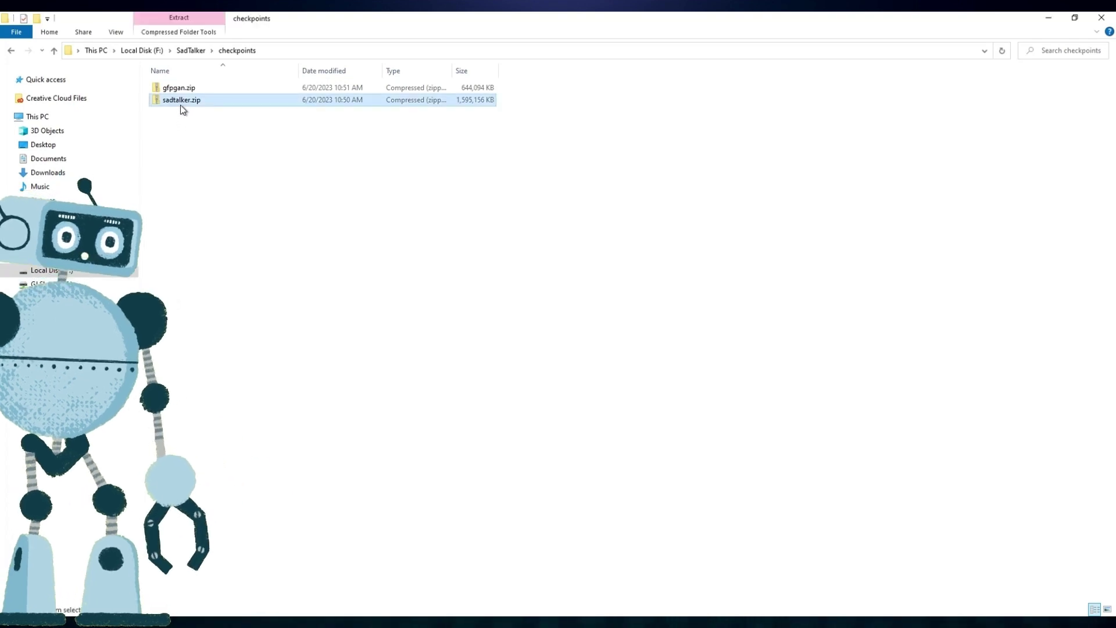
right_click(194, 101)
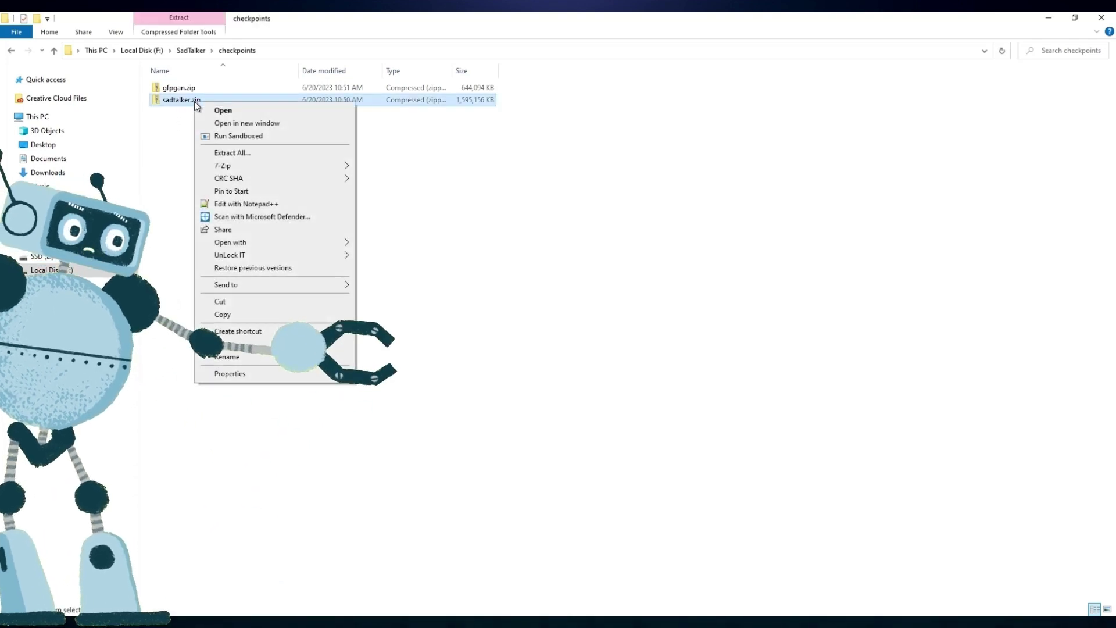
click(240, 152)
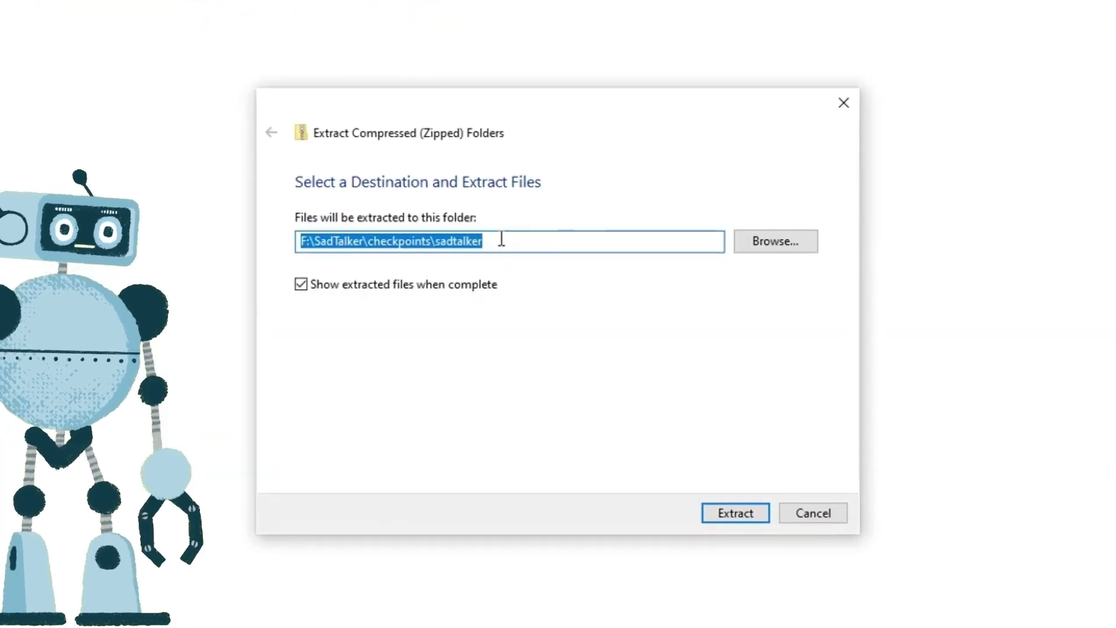
key(BackSpace)
key(BackSpace)
key(BackSpace)
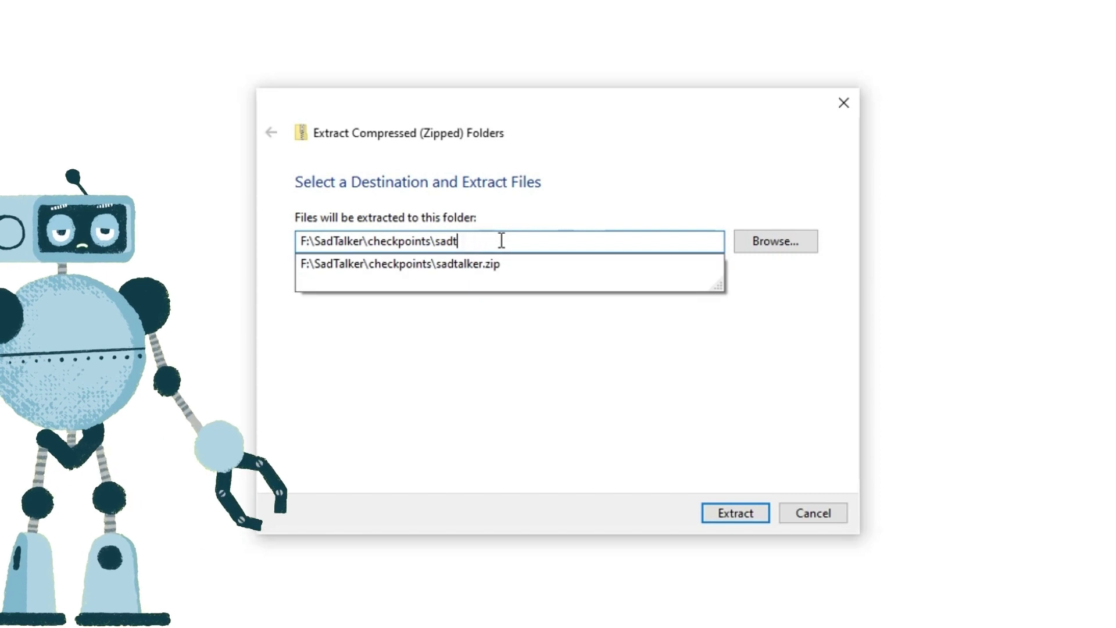
key(BackSpace)
key(BackSpace)
key(BackSpace)
key(Escape)
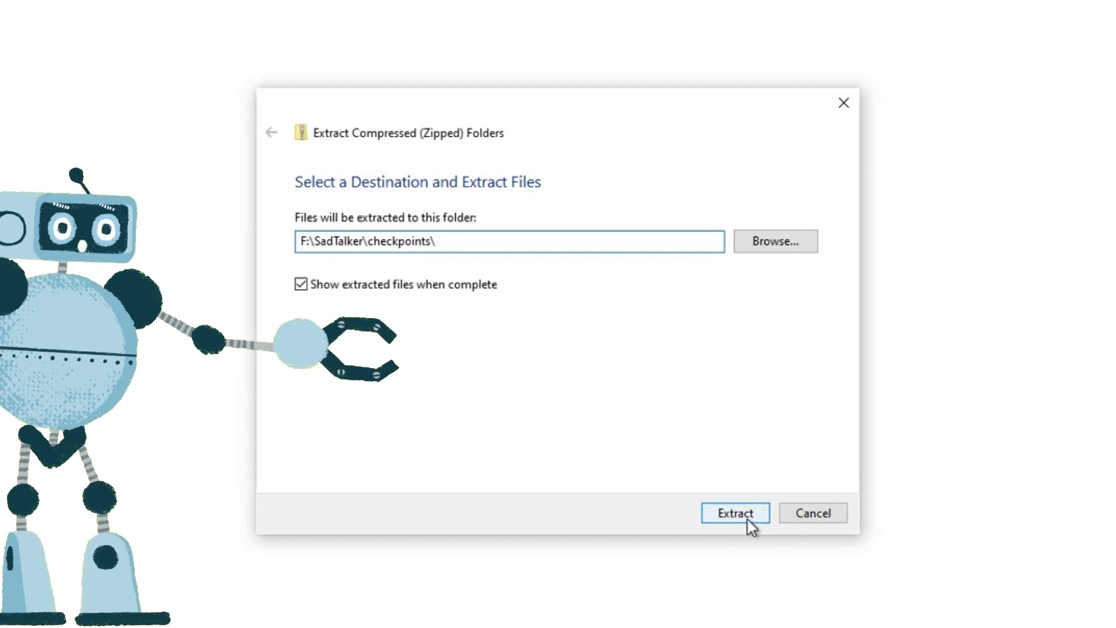
click(828, 524)
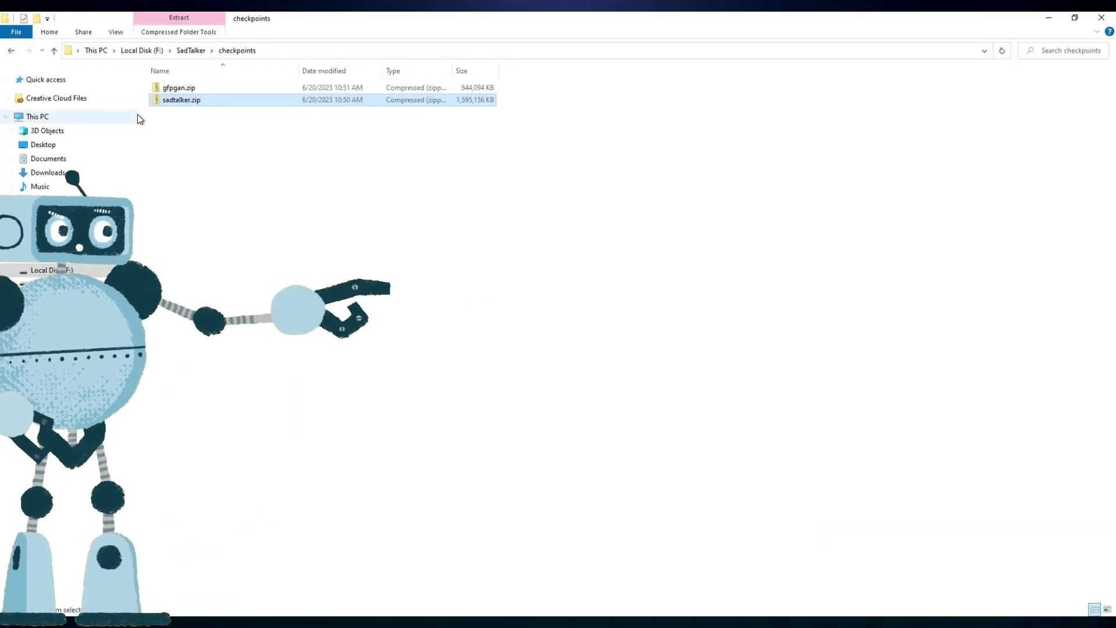
Extract gfpgan.zip directly into F:\SadTalker\checkpoints and check the extracted gfpgan folder.
right_click(175, 91)
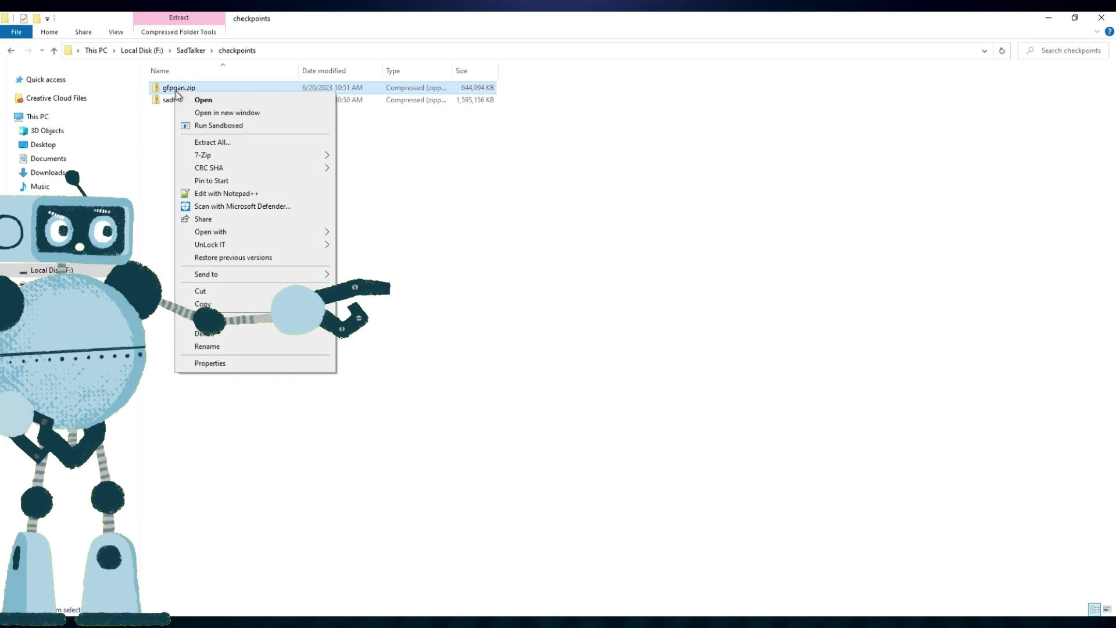
click(209, 143)
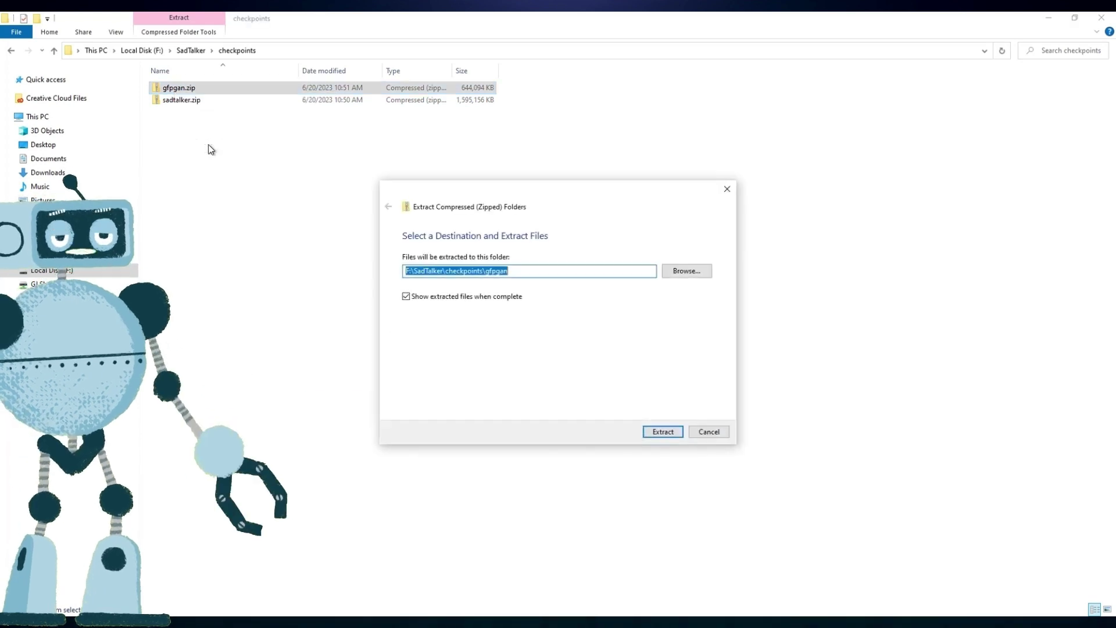
click(522, 272)
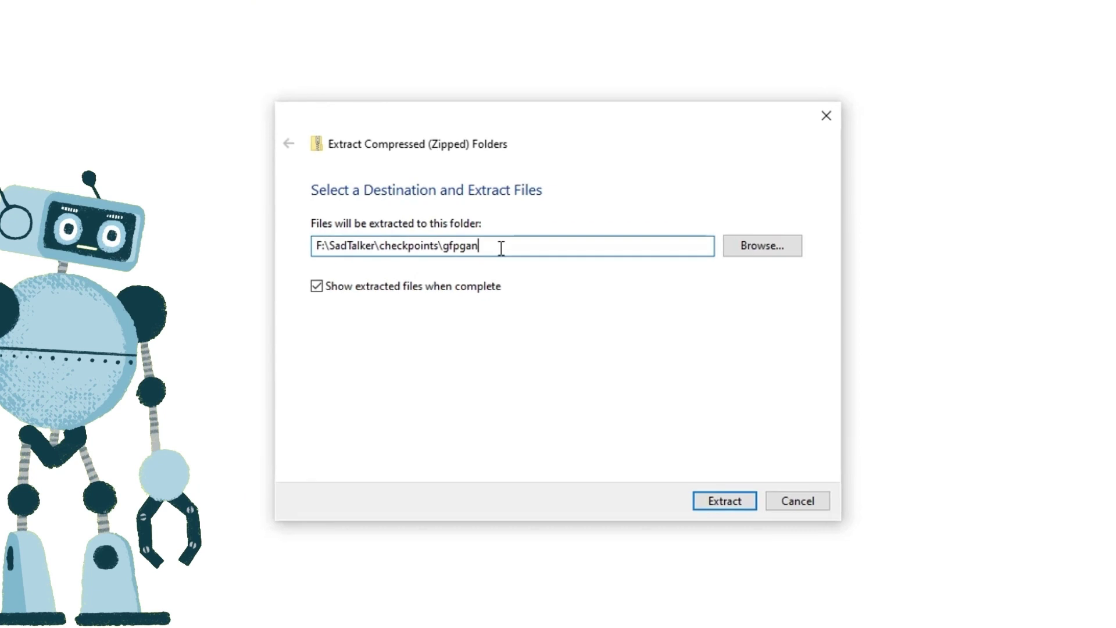
key(BackSpace)
key(BackSpace)
key(BackSpace)
key(BackSpace)
key(BackSpace)
key(BackSpace)
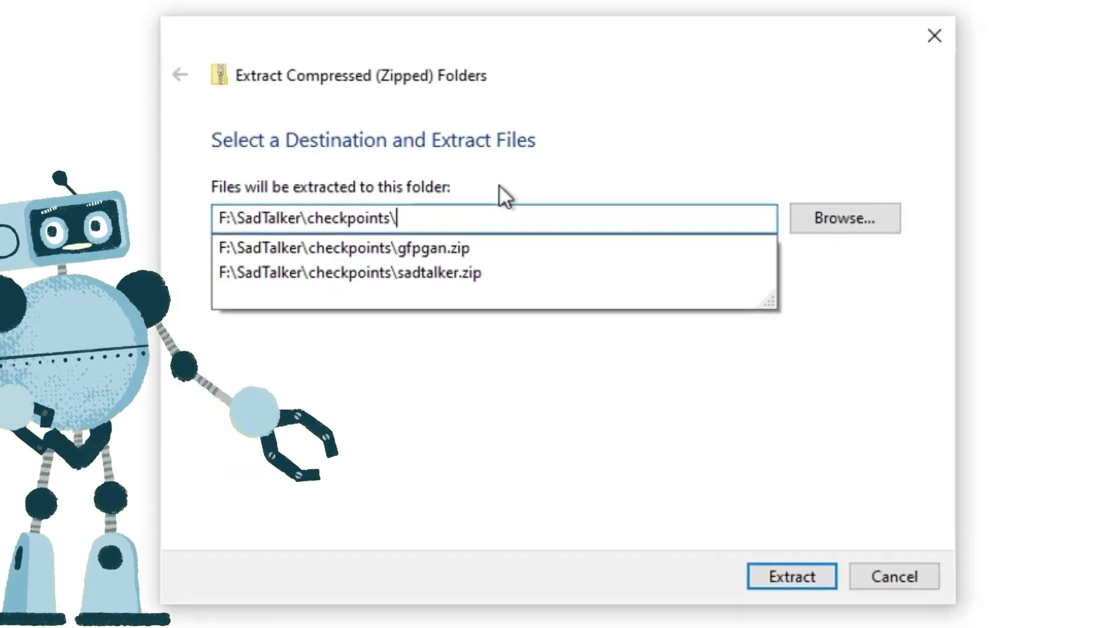
key(Escape)
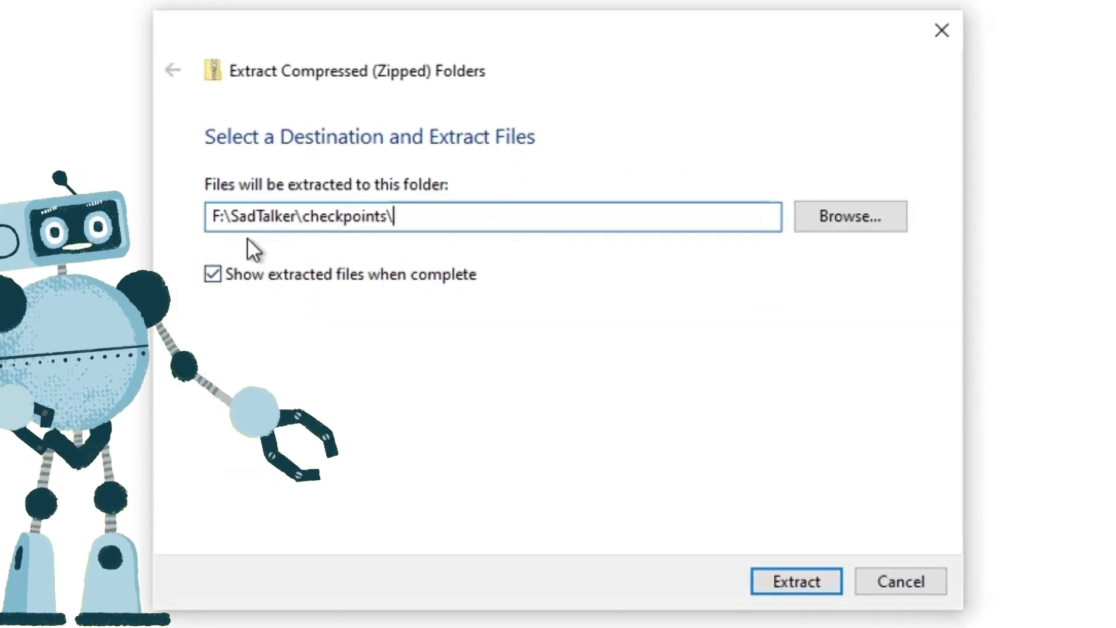
click(796, 582)
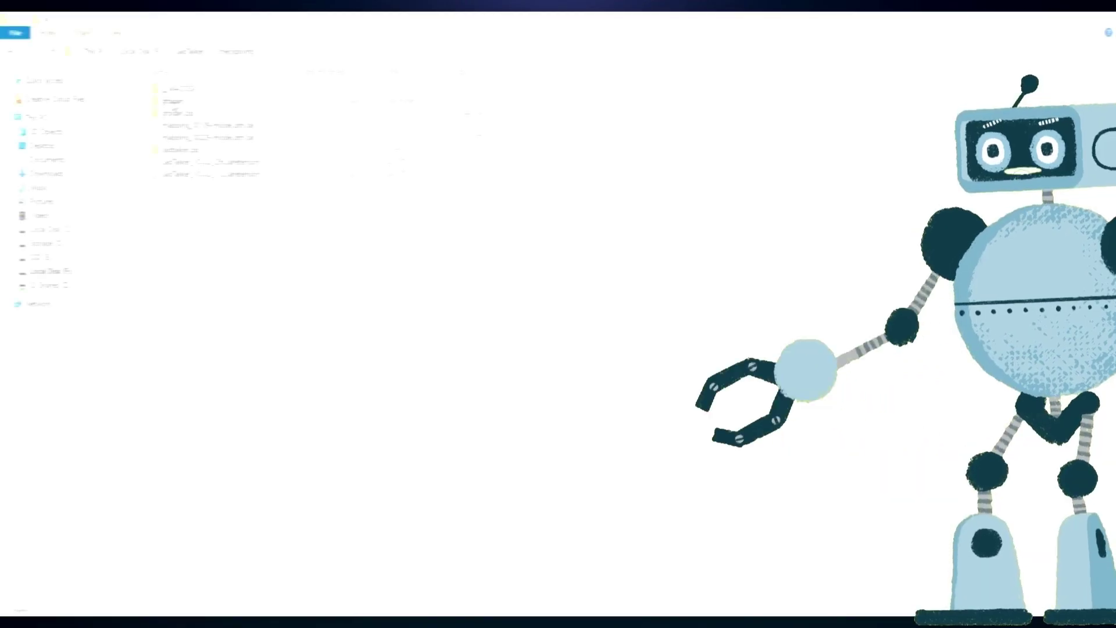
double_click(177, 103)
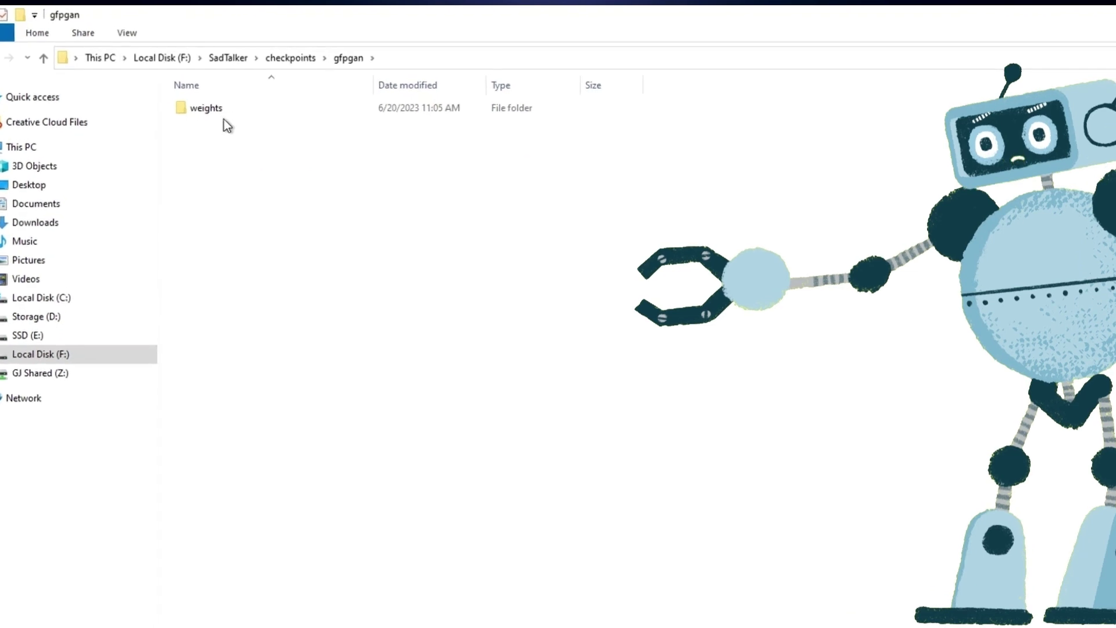
click(314, 61)
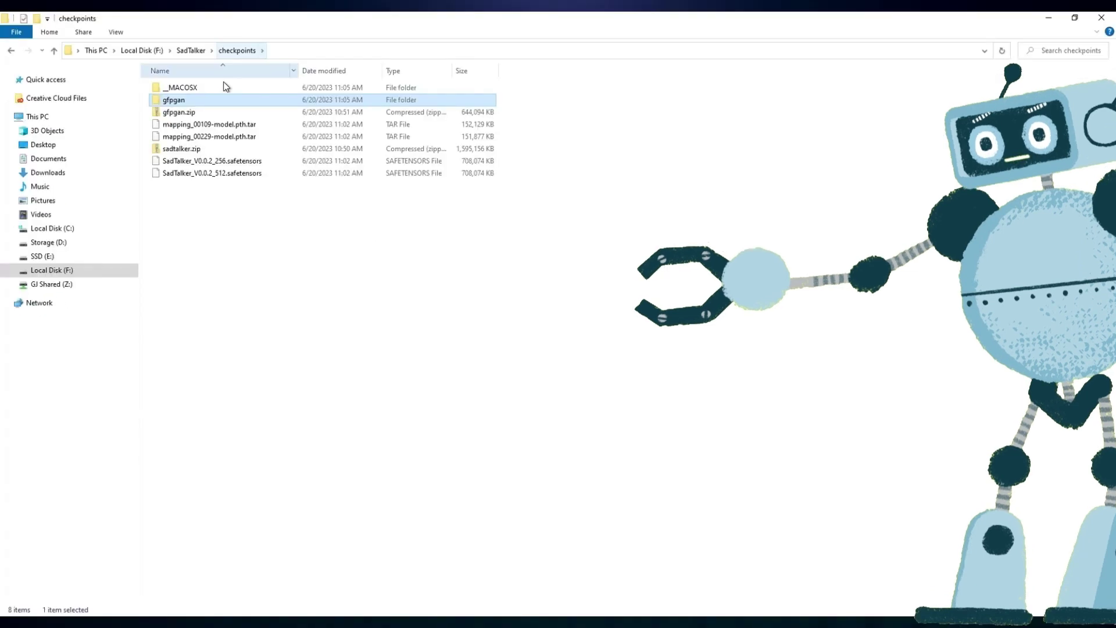
Permanently delete gfpgan.zip and sadtalker.zip, then return to the SadTalker folder.
click(186, 112)
ctrl+click(190, 149)
right_click(188, 151)
click(216, 351)
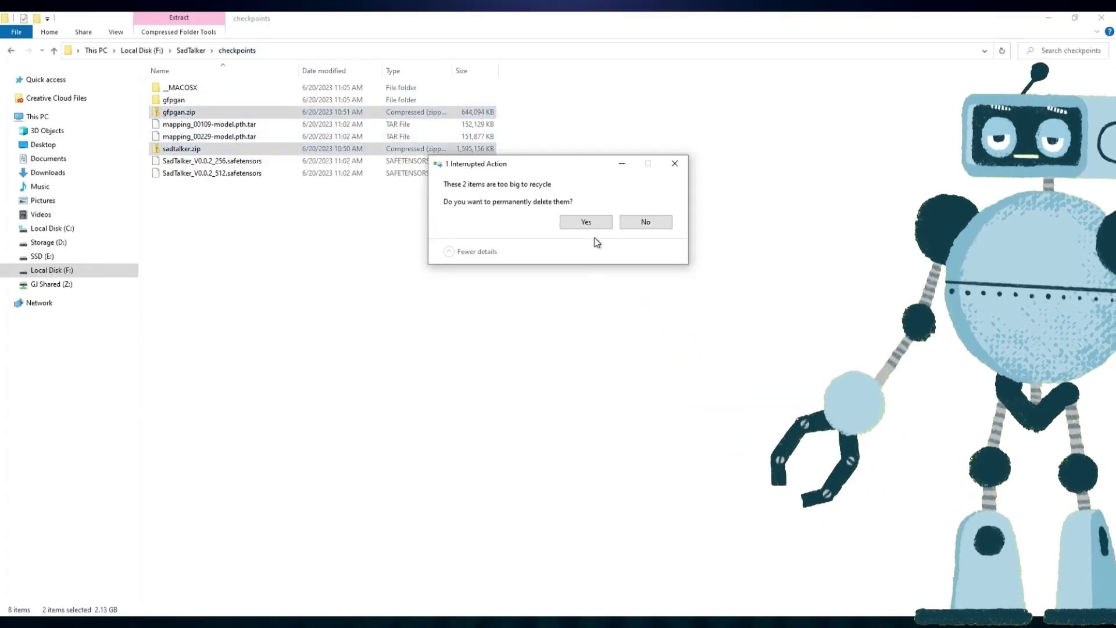
click(586, 221)
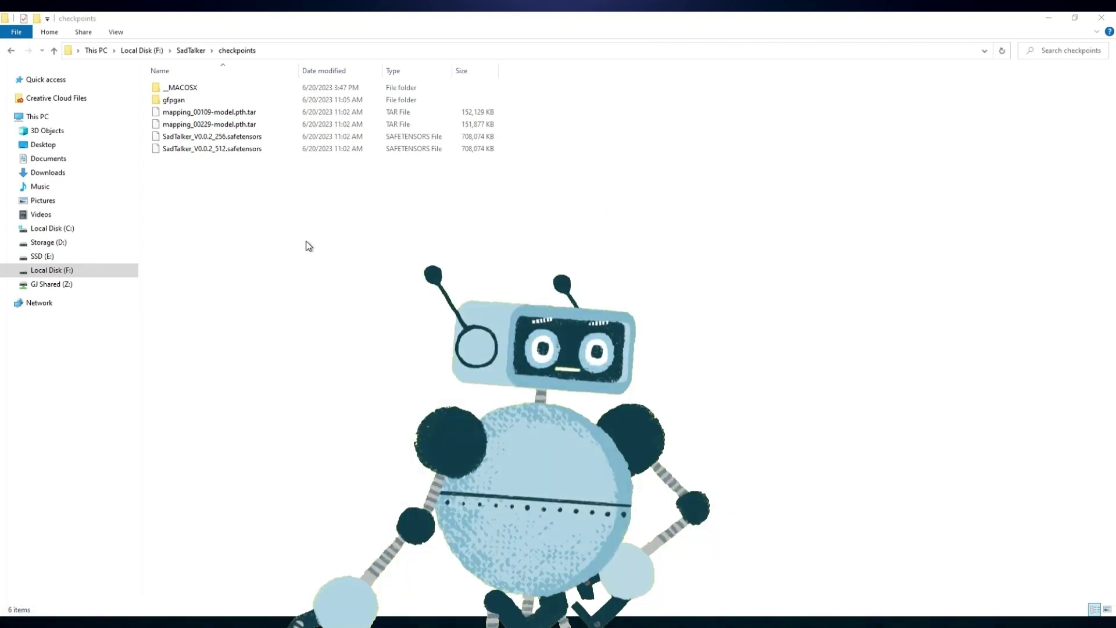
click(191, 51)
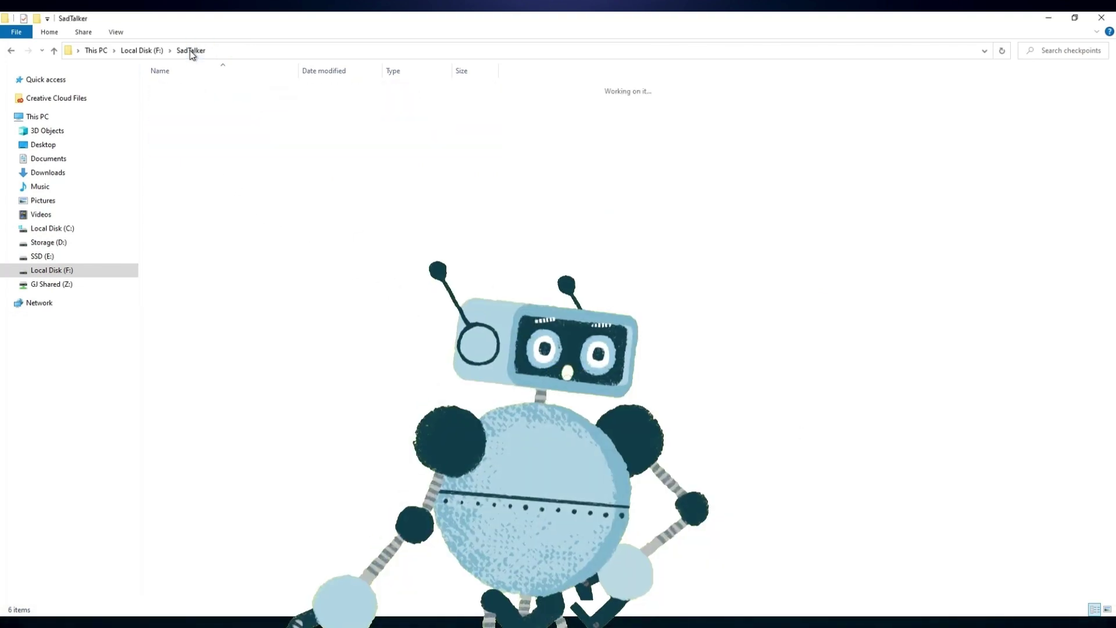
double_click(184, 357)
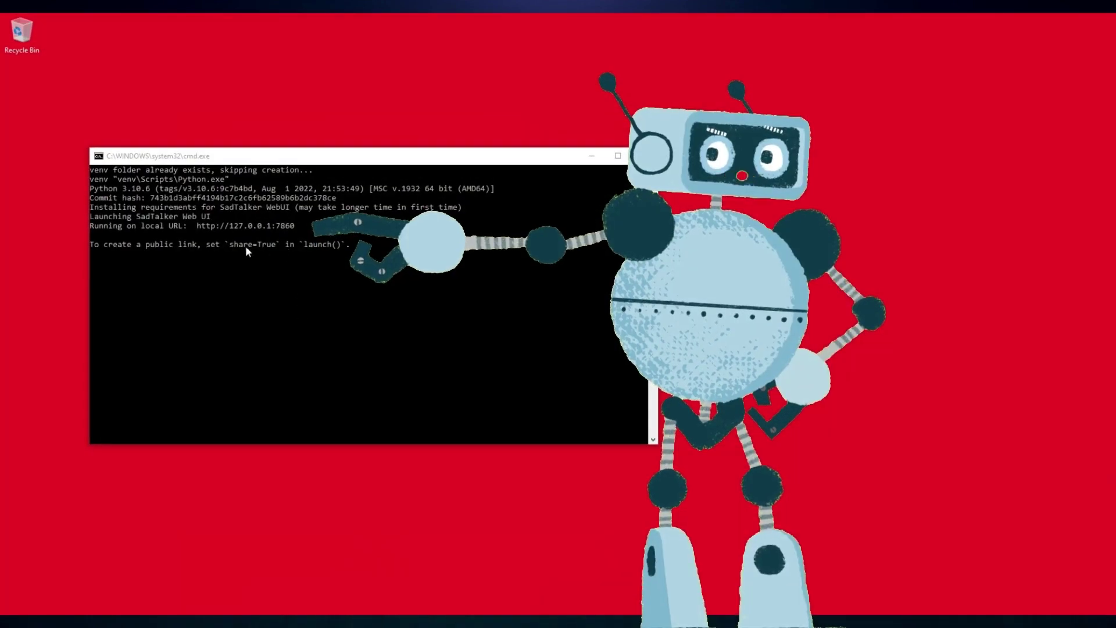
drag(197, 228, 304, 229)
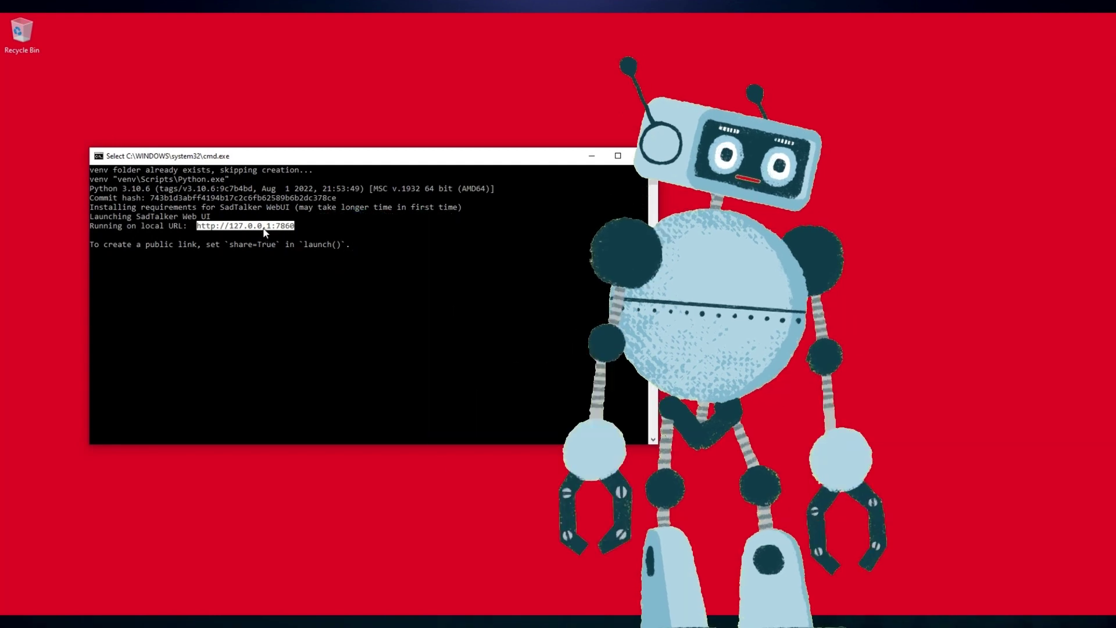
key(ctrl+c)
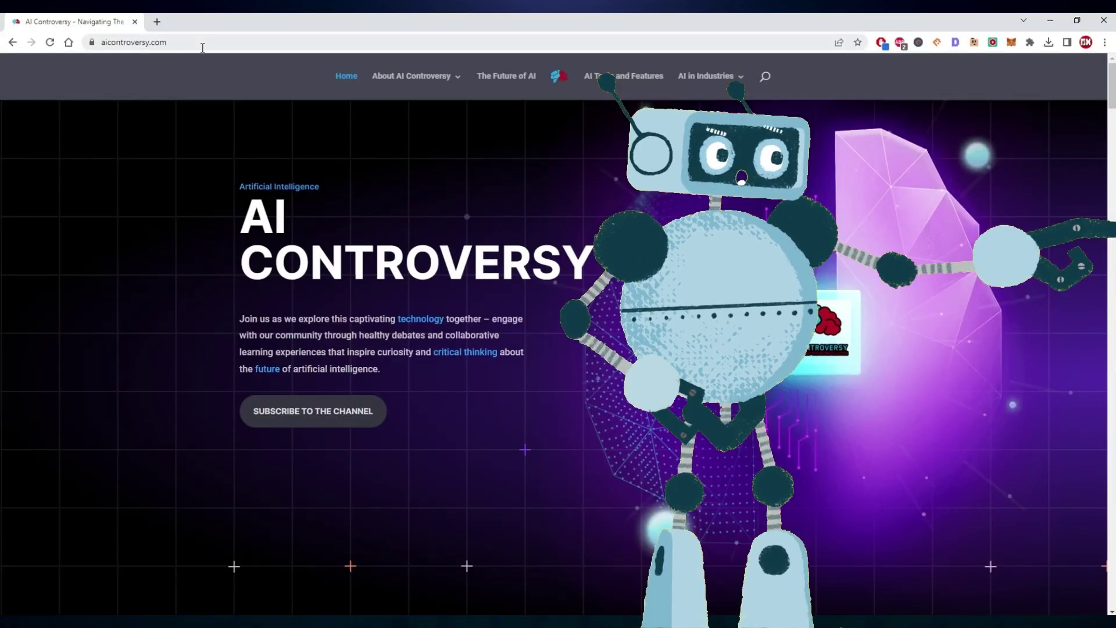
click(202, 45)
Paste the URL 127.0.0.1:7860 into Chrome and open it with ?__theme=dark.
key(ctrl+v)
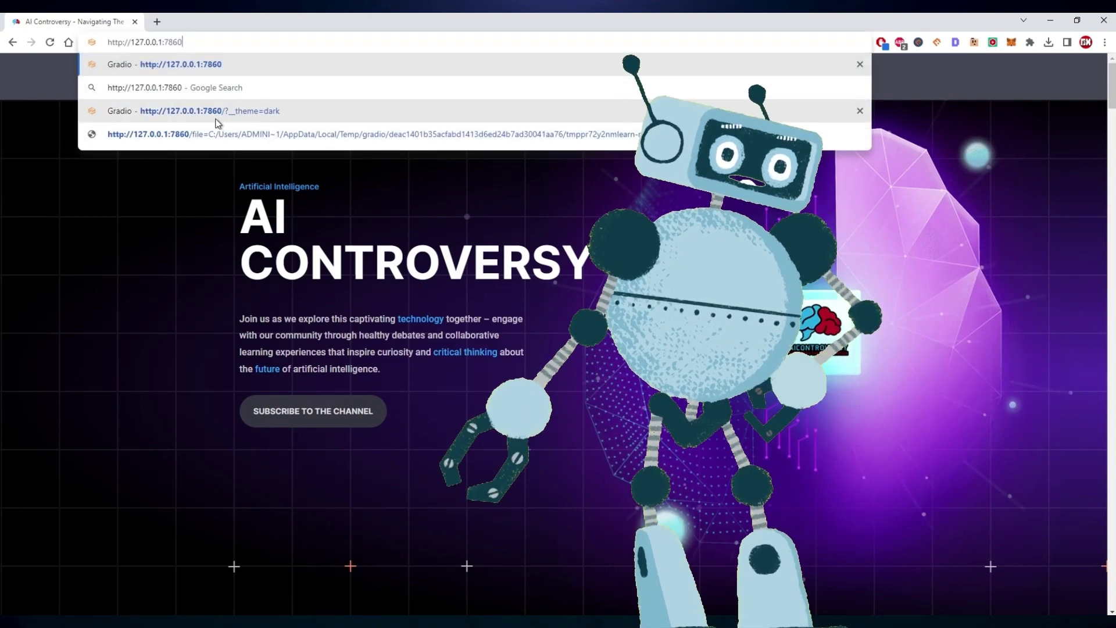
click(253, 114)
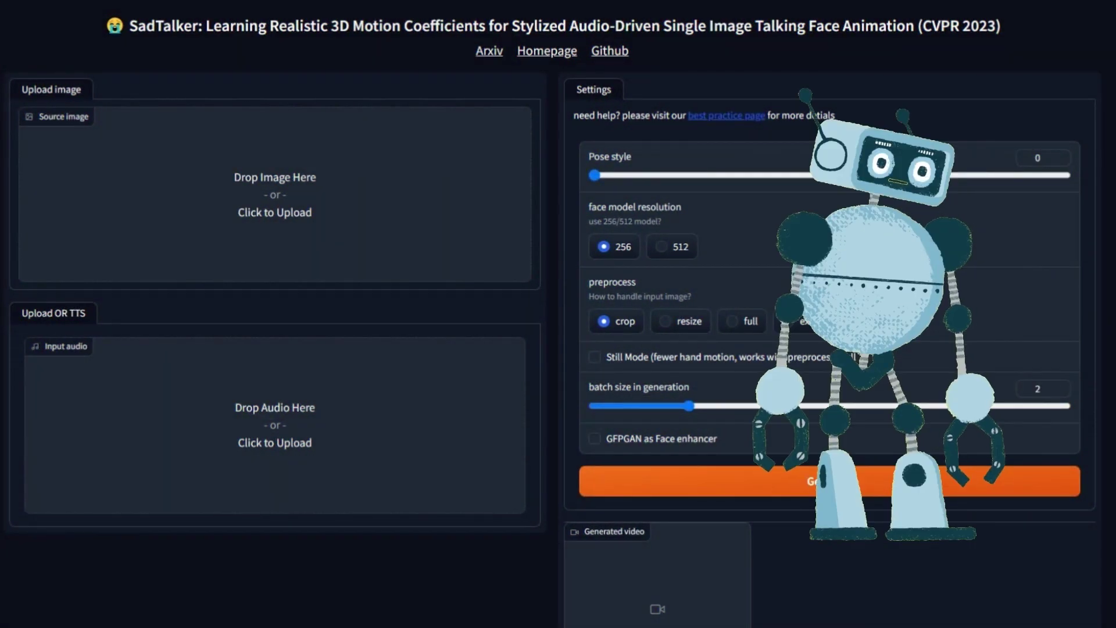
Load the portrait and audio clip, select 512, full, Still Mode and GFPGAN, then Generate.
drag(959, 273, 308, 224)
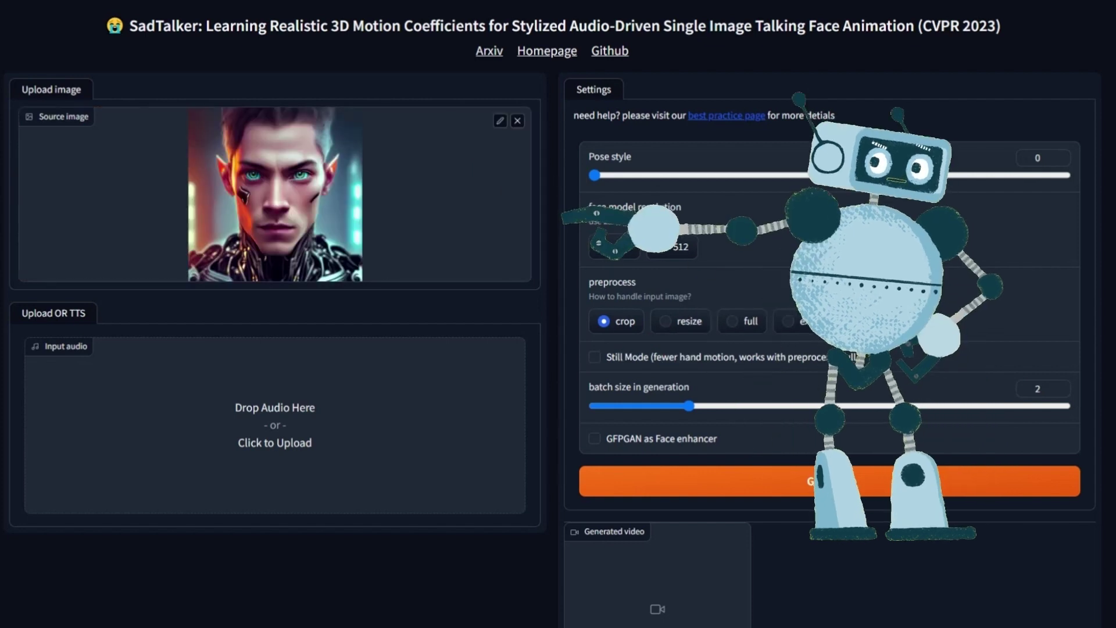
drag(727, 349, 270, 407)
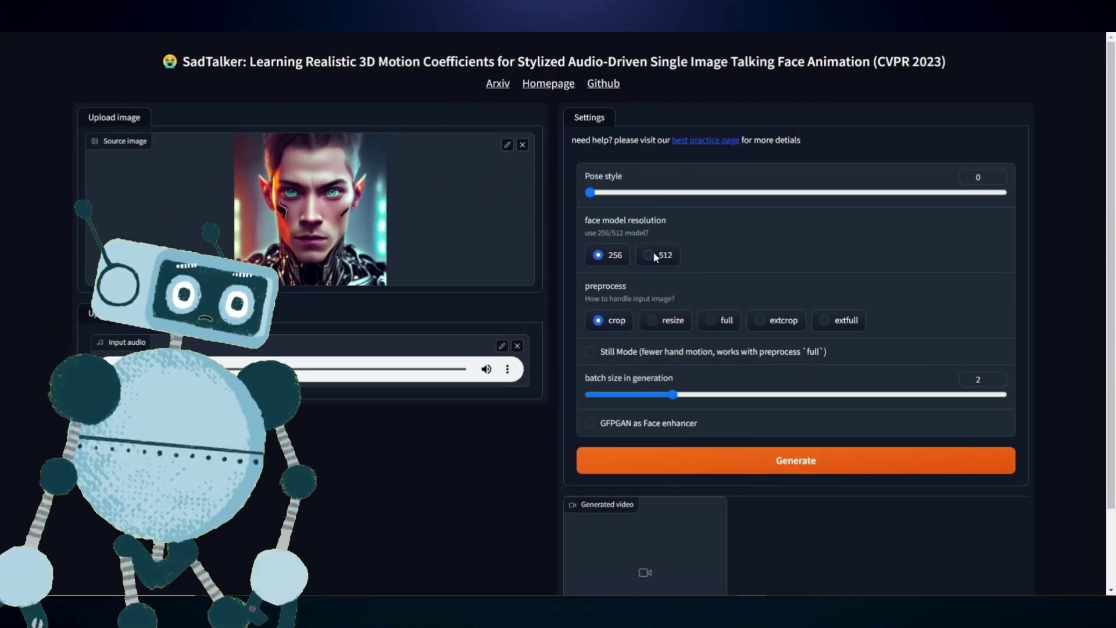
click(655, 255)
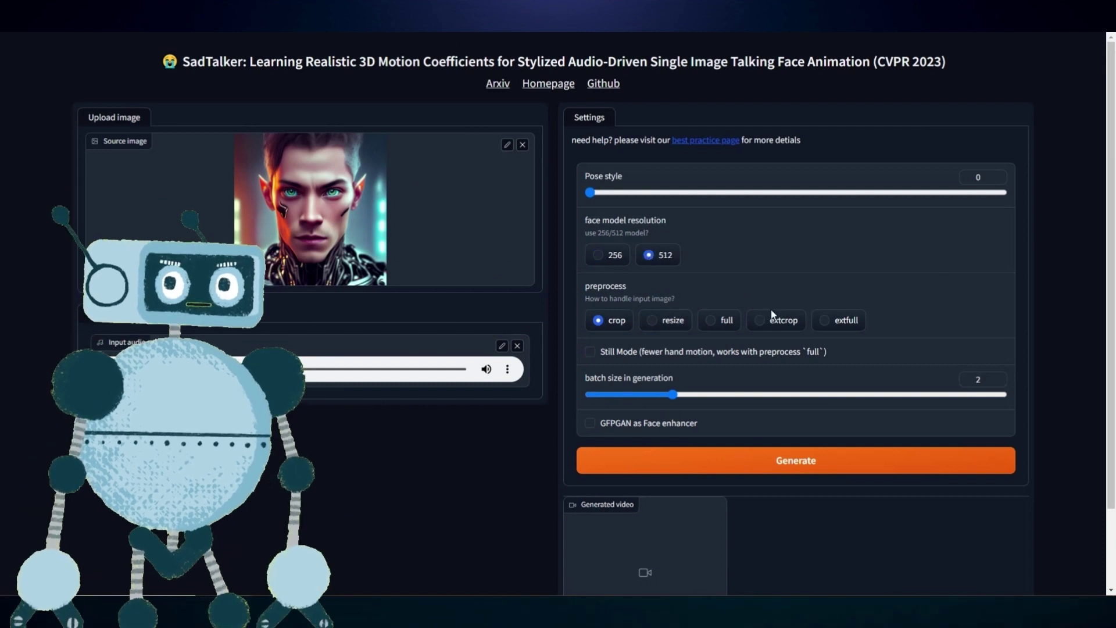
click(710, 320)
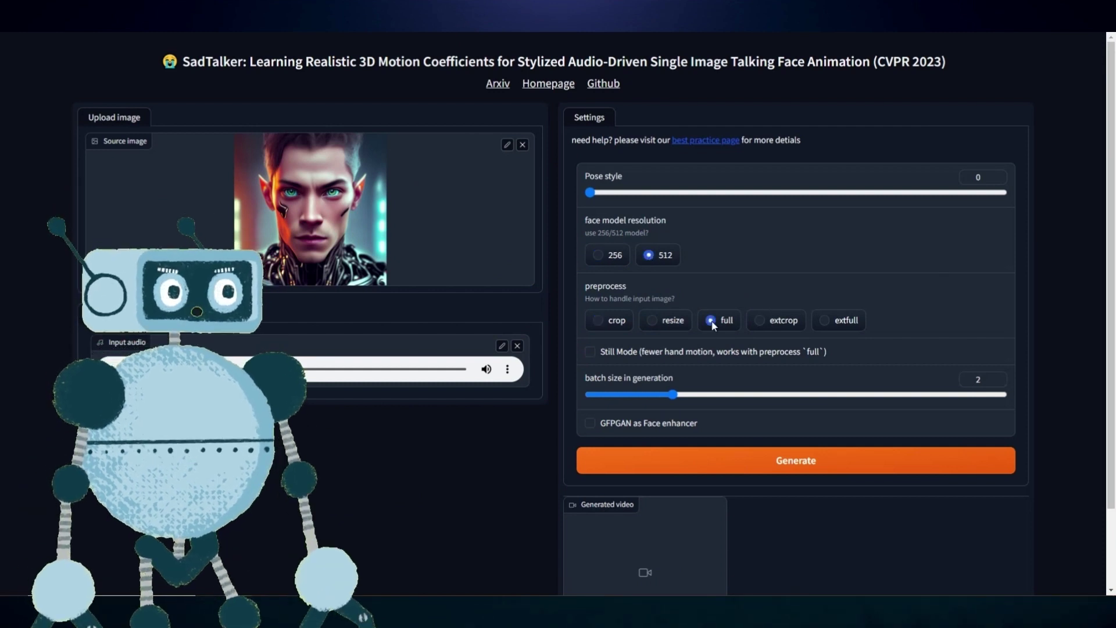
click(592, 352)
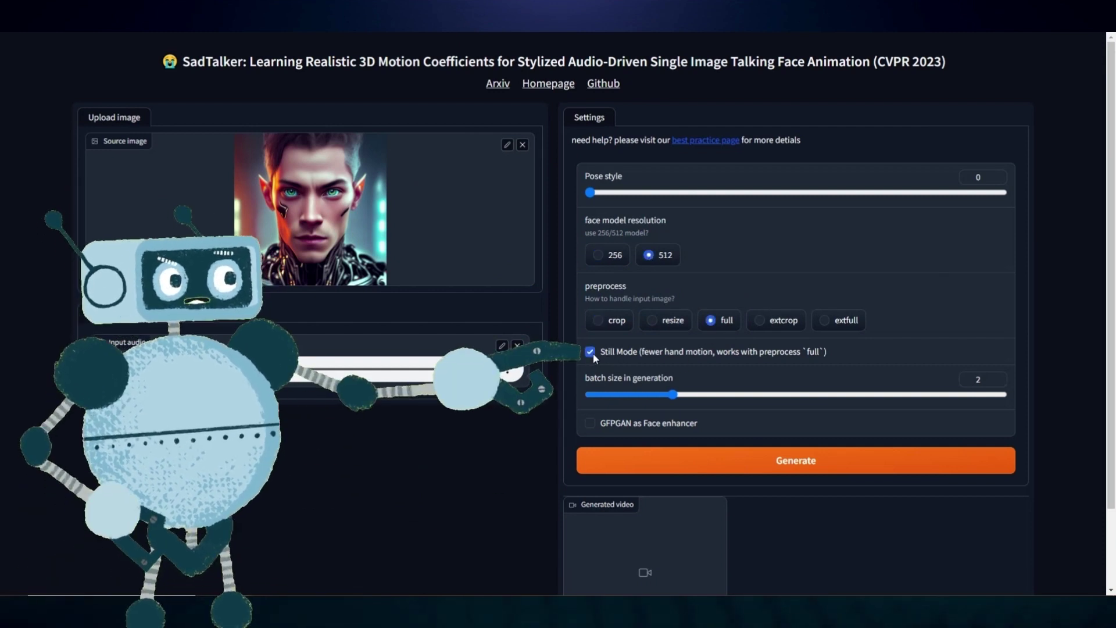
click(589, 423)
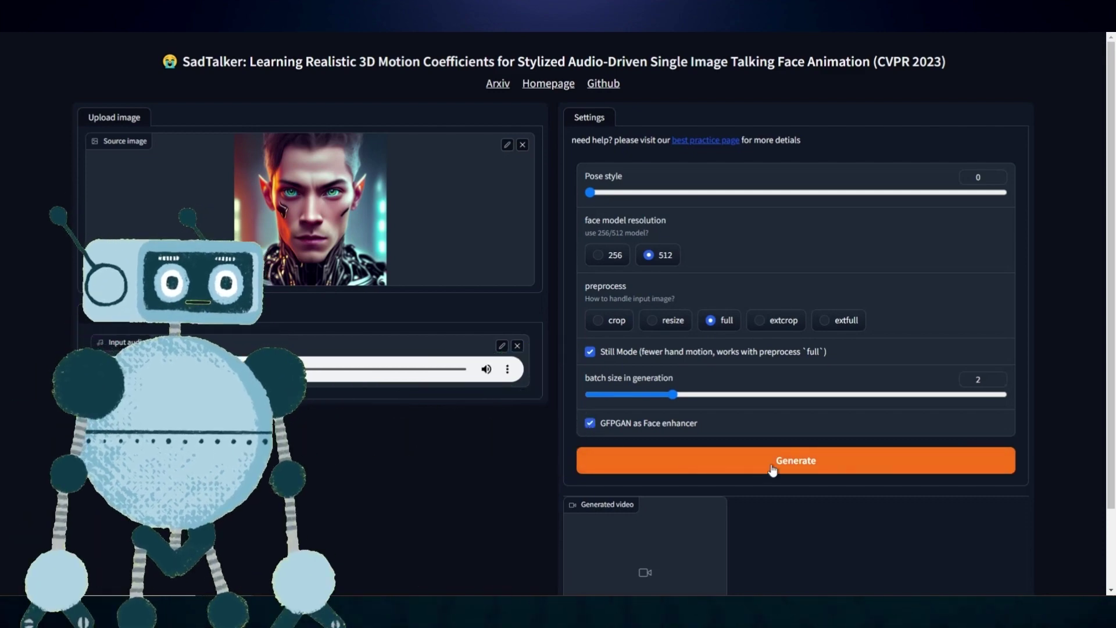
click(772, 471)
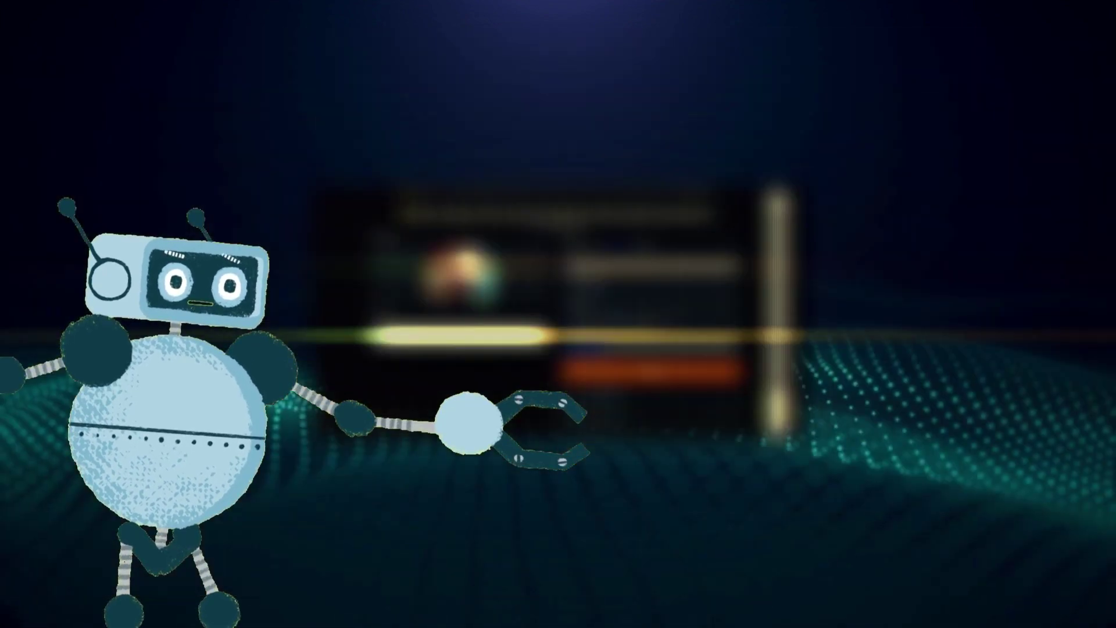